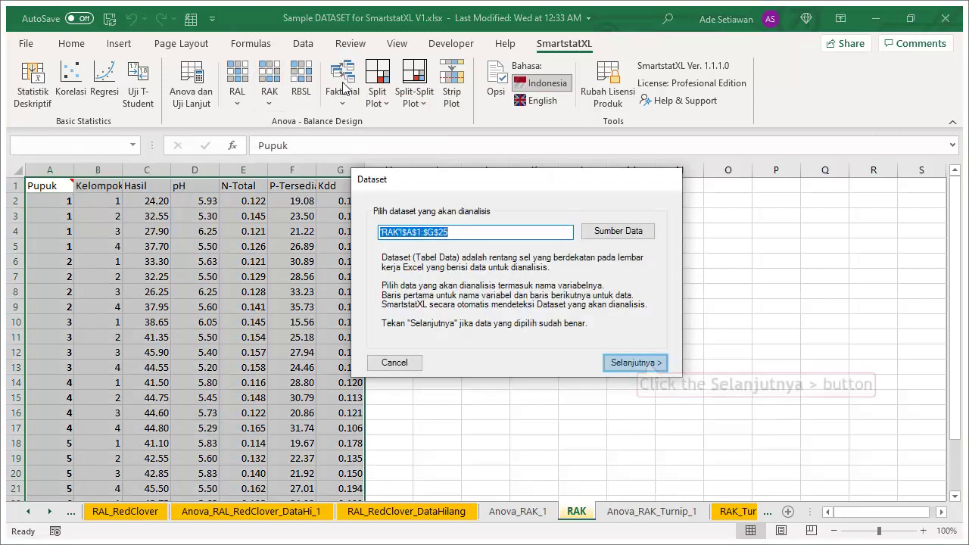
# Step: Accept the dataset on the RAK sheet and choose Pupuk and Kelompok as factors, with Hasil, pH, N-Total, P-Tersedia and Kdd as responses
pyautogui.click(634, 362)
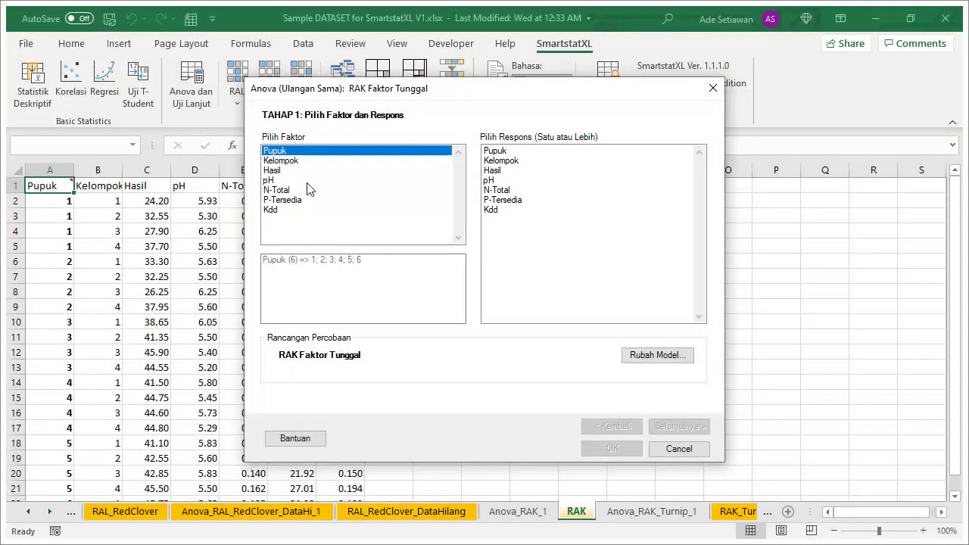
pyautogui.click(307, 160)
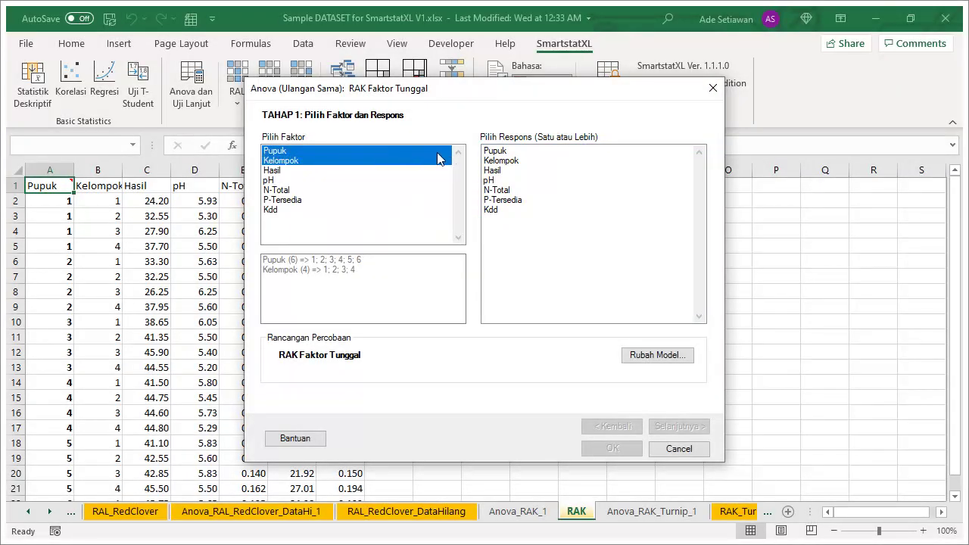
pyautogui.moveTo(493, 170); pyautogui.dragTo(498, 231)
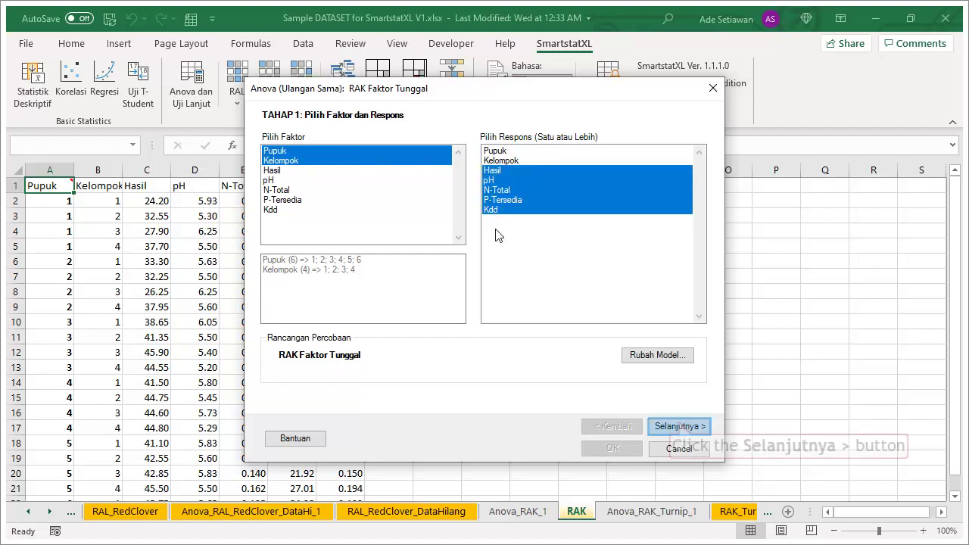
pyautogui.click(679, 427)
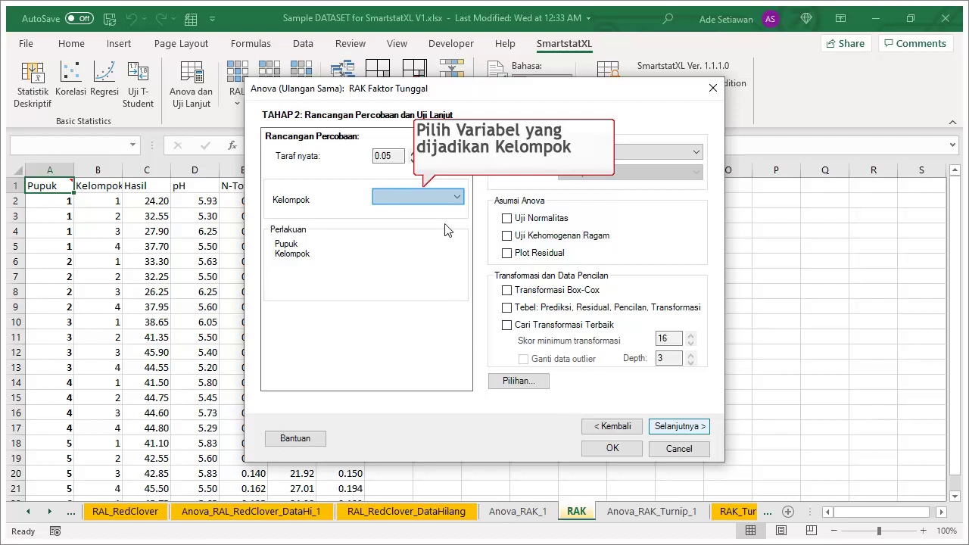
# Step: Assign Kelompok as the group variable and enable the assumption checks Uji Normalitas, Uji Kehomogenan Ragam and Plot Residual
pyautogui.click(445, 199)
pyautogui.click(424, 220)
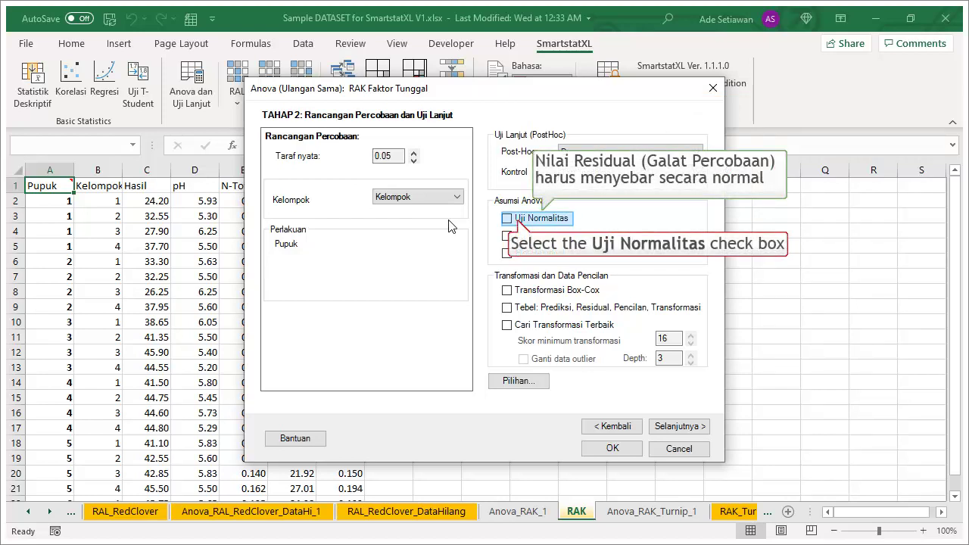
pyautogui.click(519, 221)
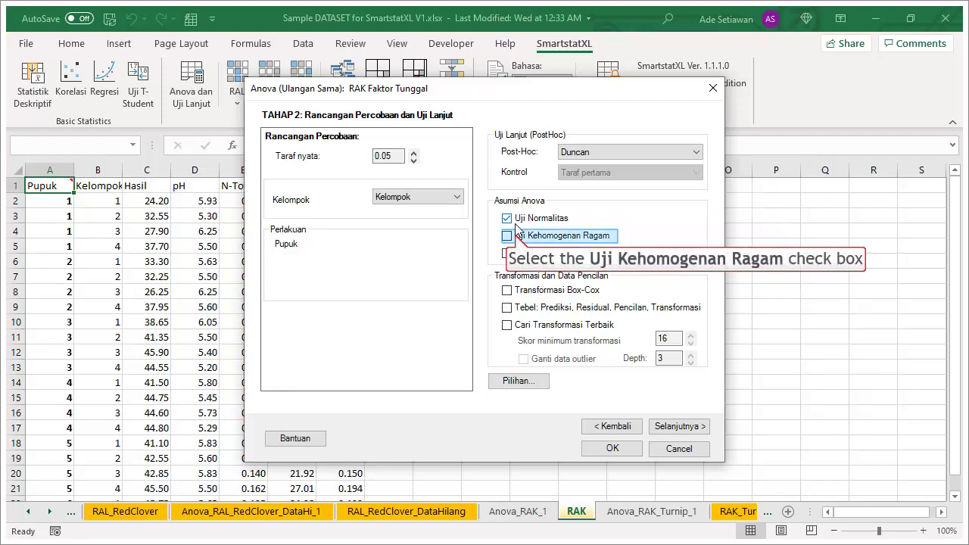
pyautogui.click(518, 239)
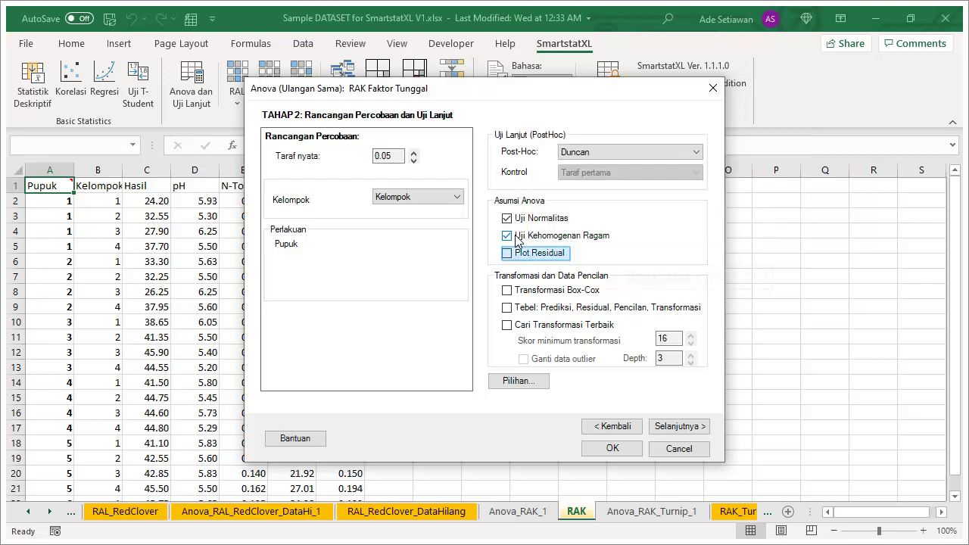
pyautogui.click(515, 256)
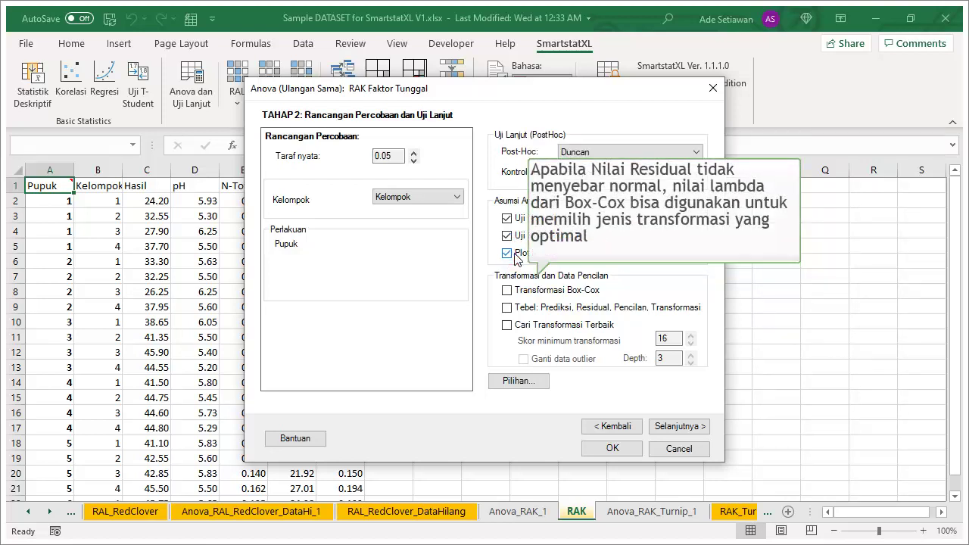
# Step: Enable Transformasi Box-Cox, the Prediksi, Residual, Pencilan, Transformasi table and Cari Transformasi Terbaik, and proceed to the factor ID stage
pyautogui.click(521, 293)
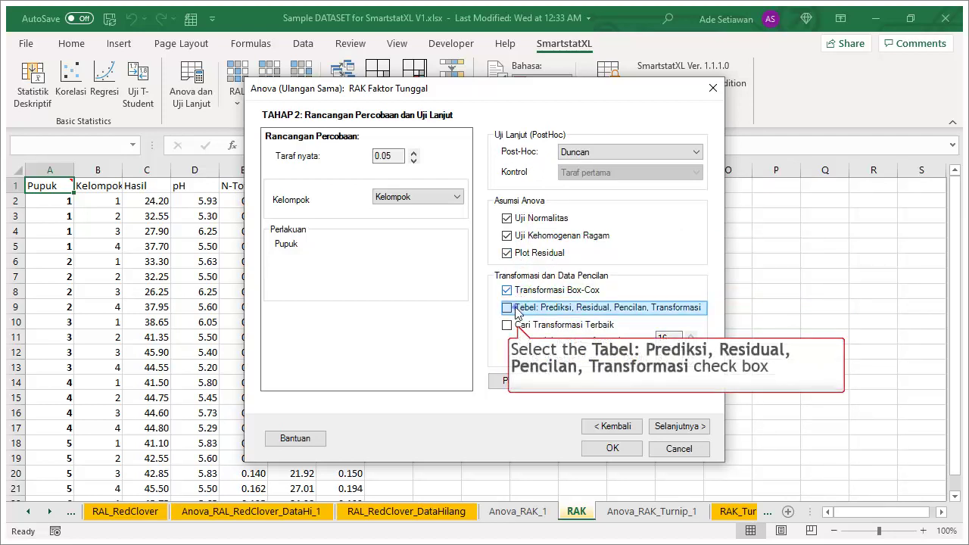
pyautogui.click(518, 309)
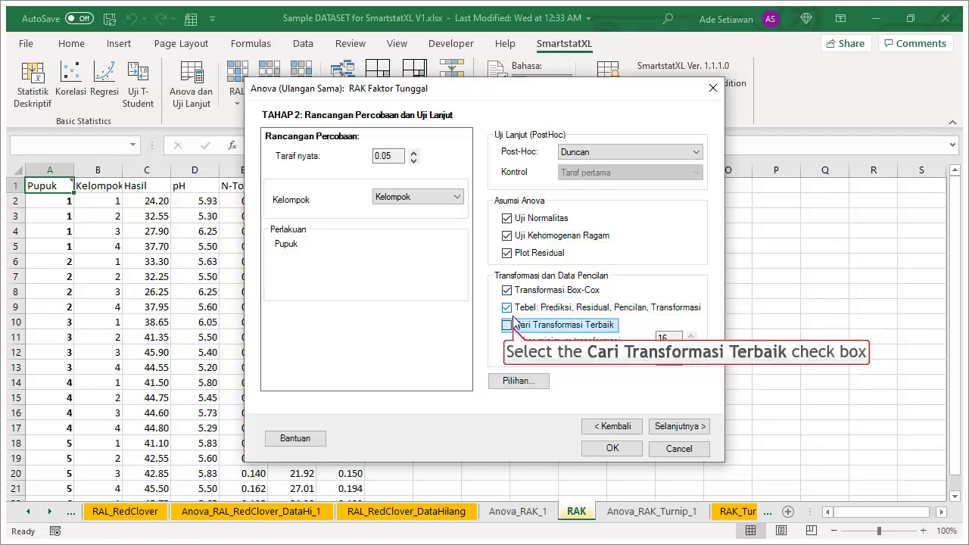
pyautogui.click(509, 325)
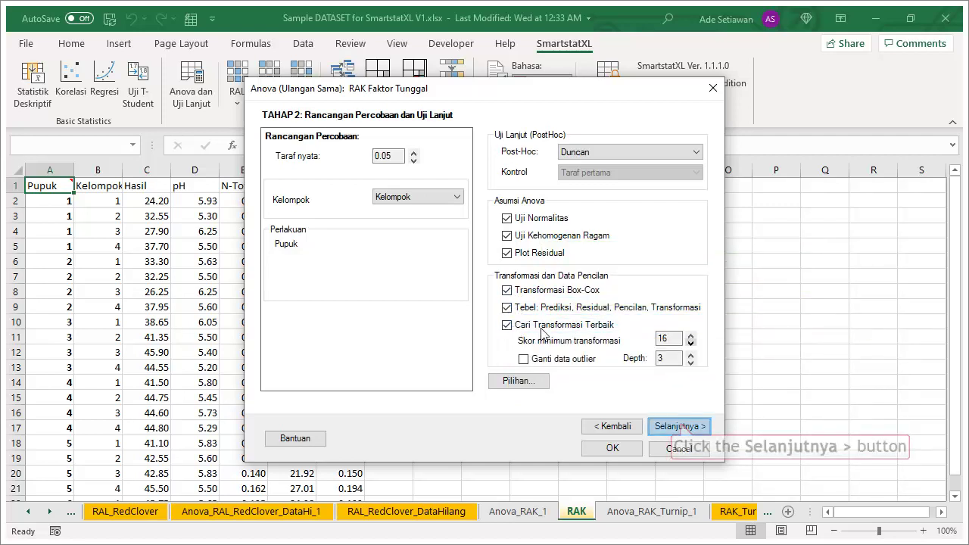
pyautogui.click(681, 427)
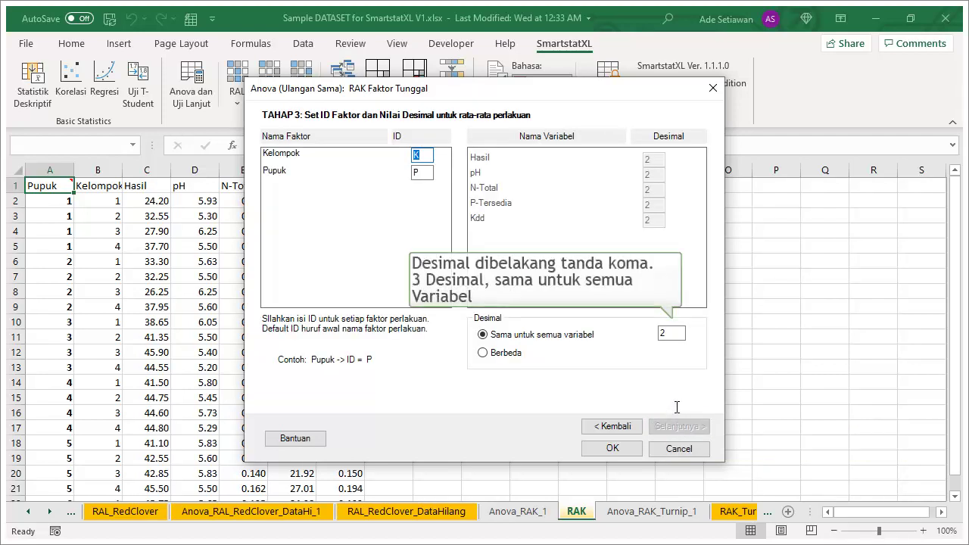
# Step: Set the decimals for all variables to 3 and run the analysis
pyautogui.doubleClick(674, 336)
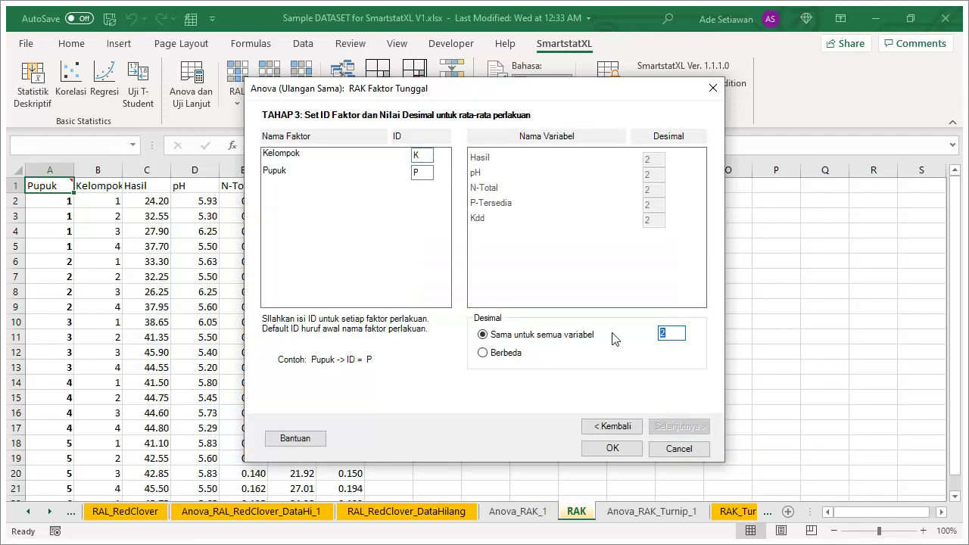
pyautogui.write('3')
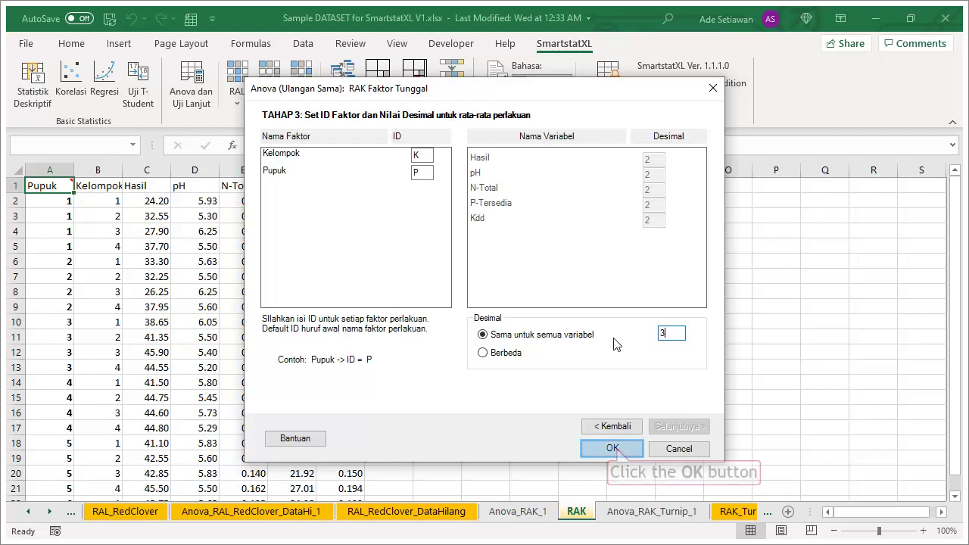
pyautogui.click(617, 450)
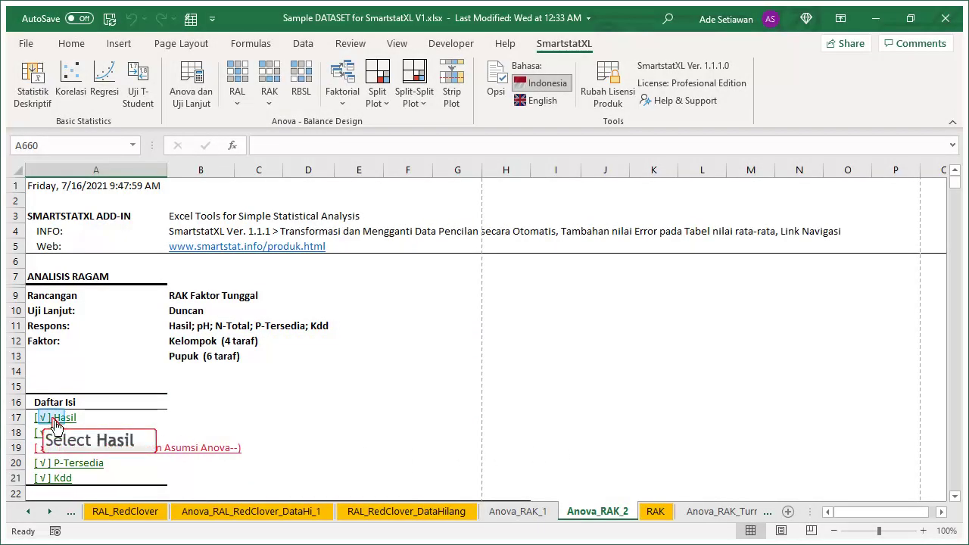
# Step: Go to the Hasil section of the report and widen column C slightly at its variance table
pyautogui.click(55, 422)
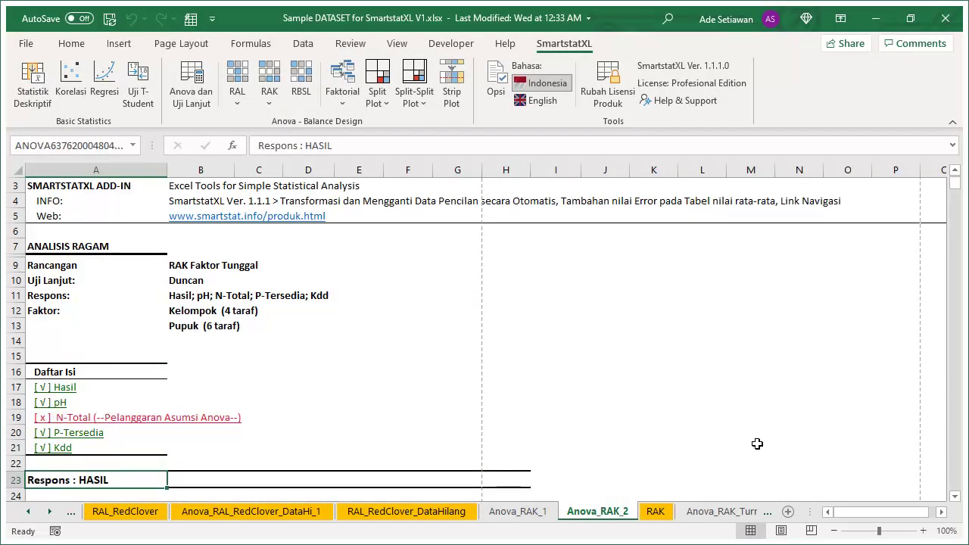
pyautogui.scroll(-3, 485, 333)
pyautogui.moveTo(283, 170); pyautogui.dragTo(297, 170)
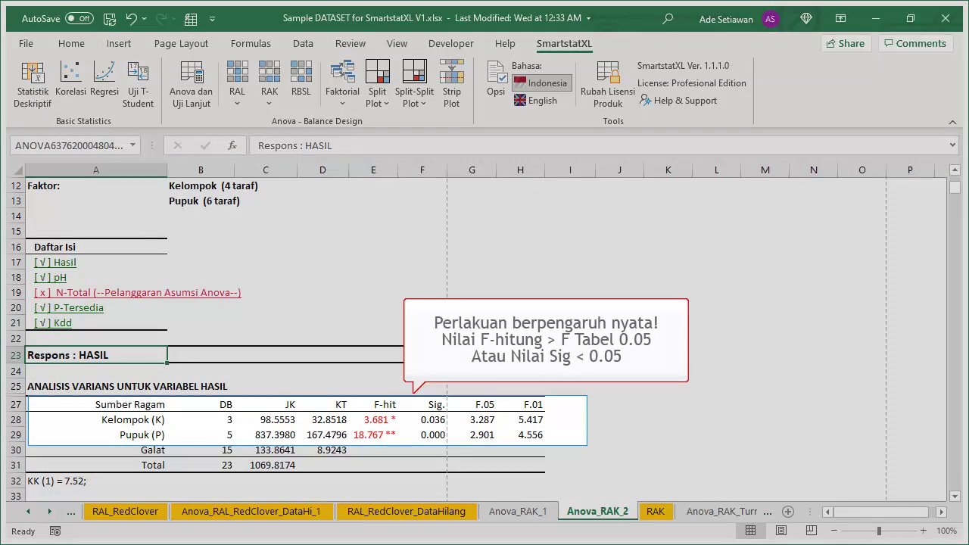
# Step: Examine the Duncan mean table, Levene and normality tests, residual charts, Box-Cox output and outlier table for Hasil
pyautogui.scroll(-5, 635, 328)
pyautogui.scroll(-3, 636, 327)
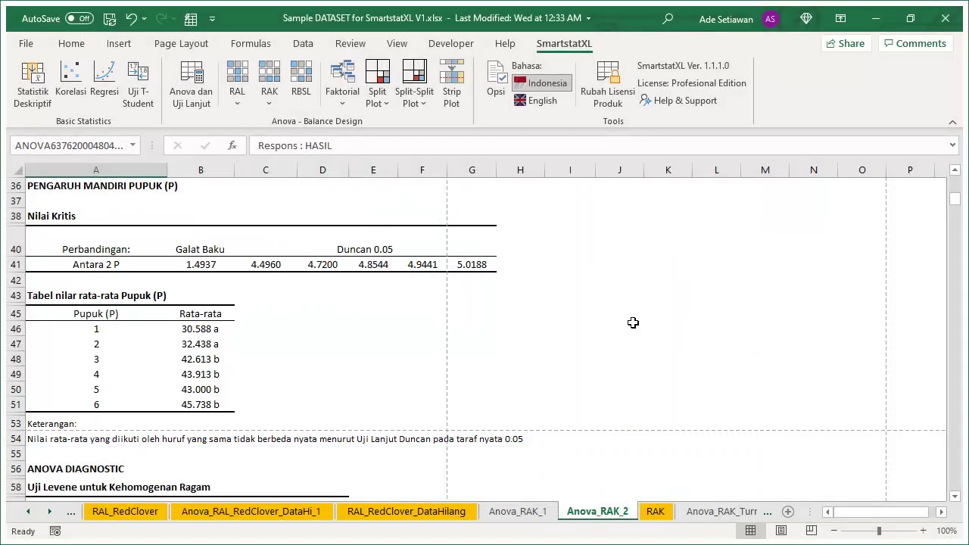
pyautogui.scroll(-7, 633, 322)
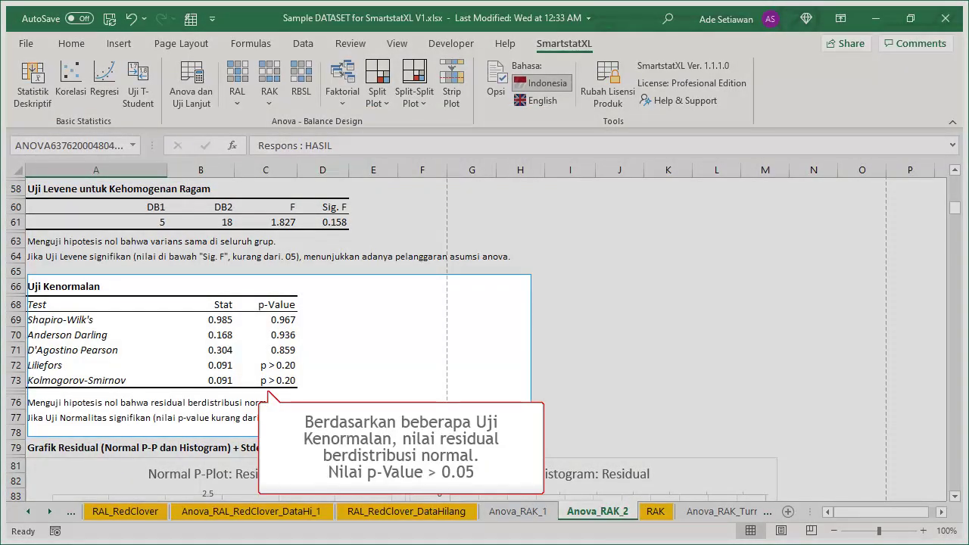
pyautogui.scroll(-2, 633, 322)
pyautogui.scroll(-4, 633, 322)
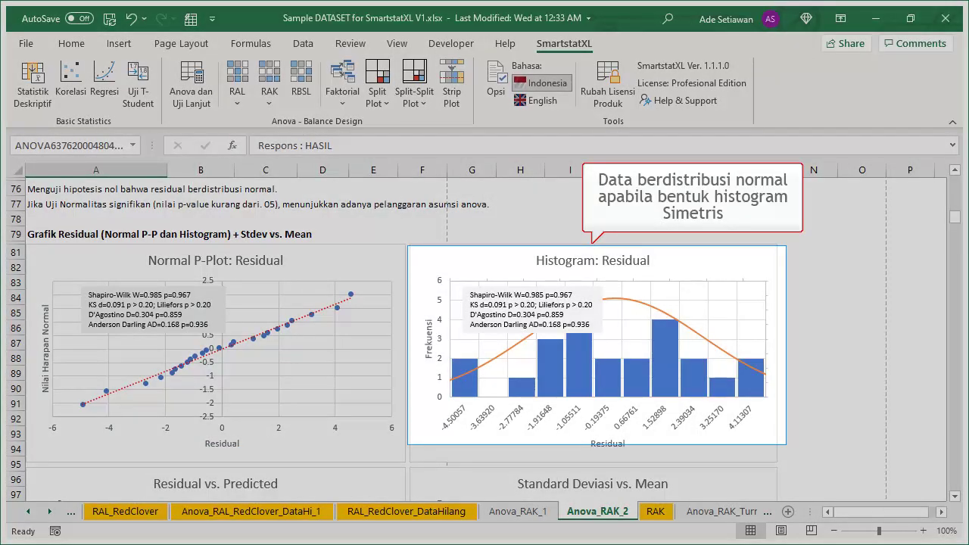
pyautogui.scroll(-7, 634, 329)
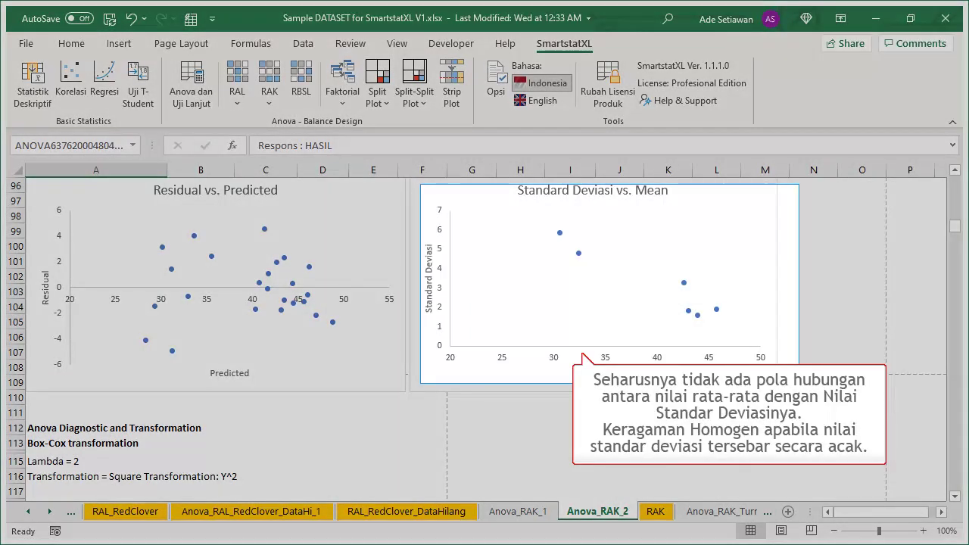
pyautogui.scroll(-2, 796, 342)
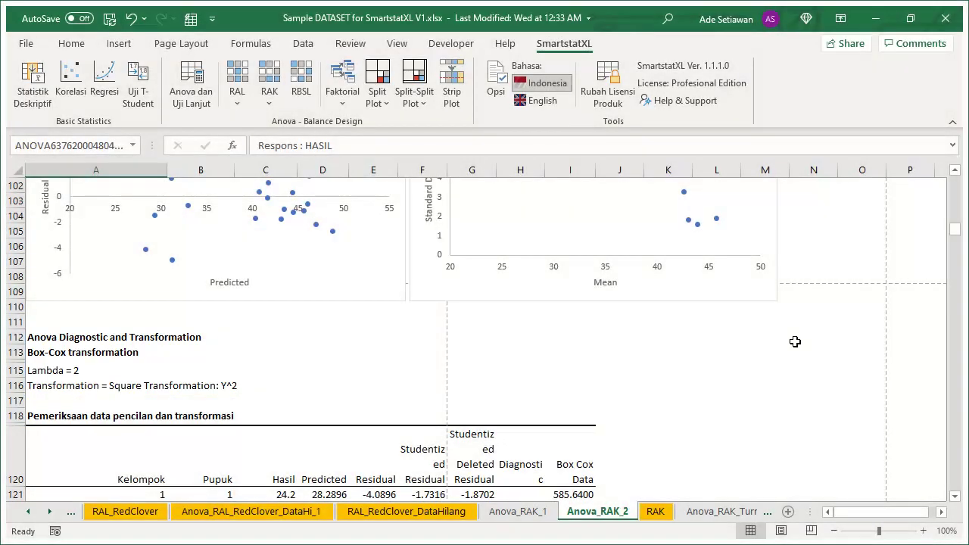
pyautogui.scroll(-3, 795, 341)
pyautogui.scroll(-5, 796, 342)
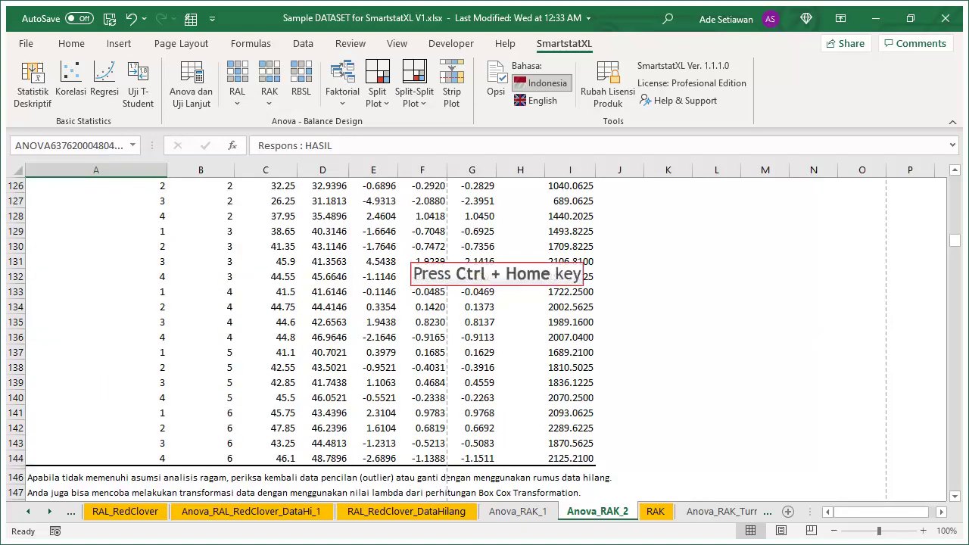
# Step: Go to the N-Total section from the report's contents and examine its variance table, assumption tests, residual charts and transformation scores
pyautogui.hotkey('ctrl', 'Home')
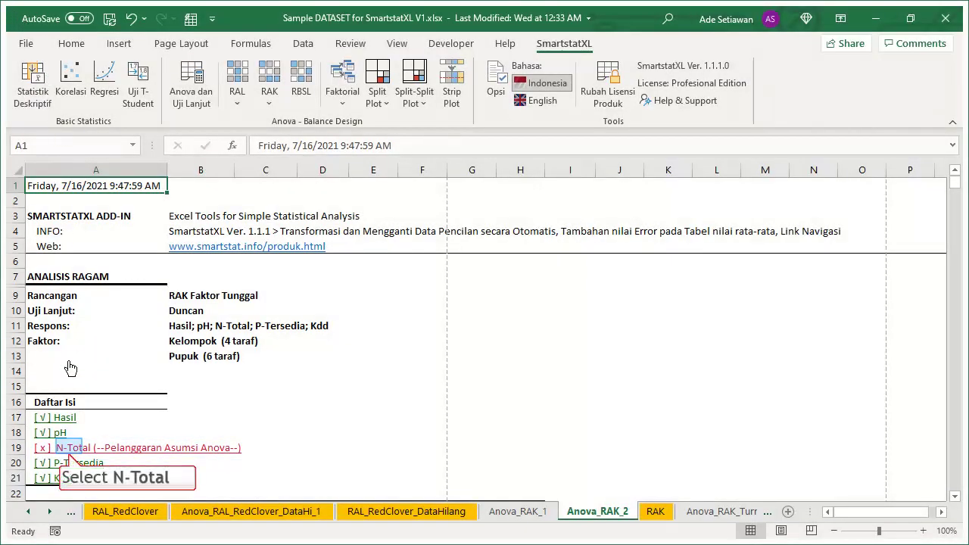
pyautogui.click(68, 448)
pyautogui.scroll(-4, 716, 437)
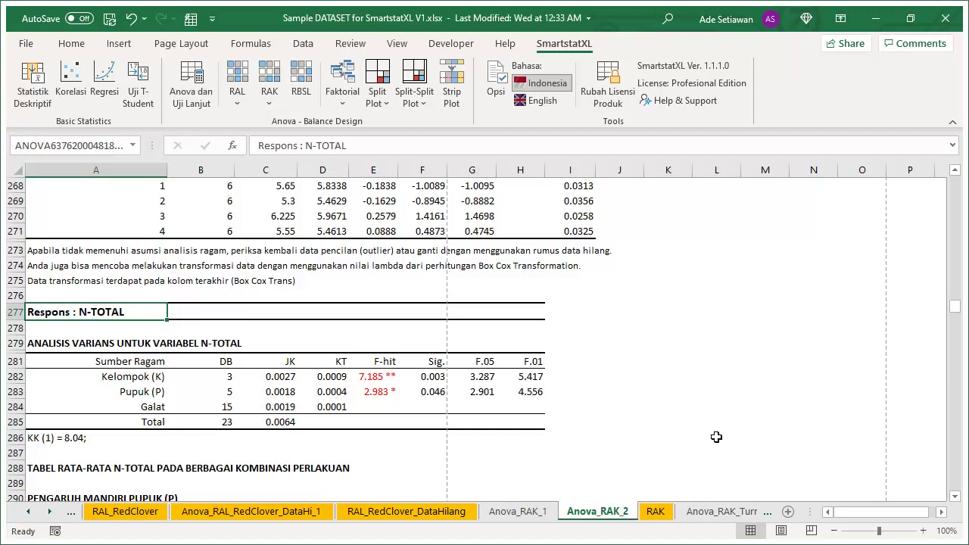
pyautogui.scroll(-7, 716, 437)
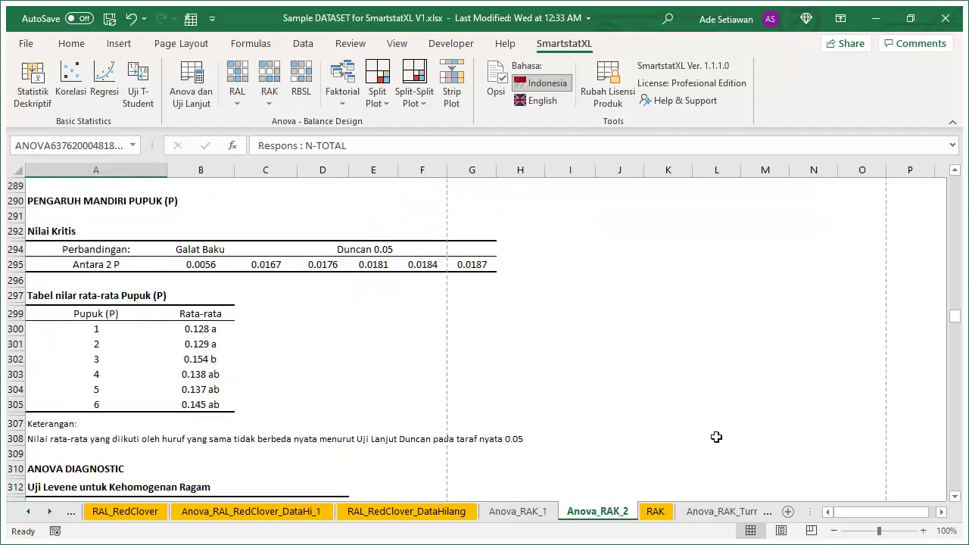
pyautogui.scroll(-6, 717, 437)
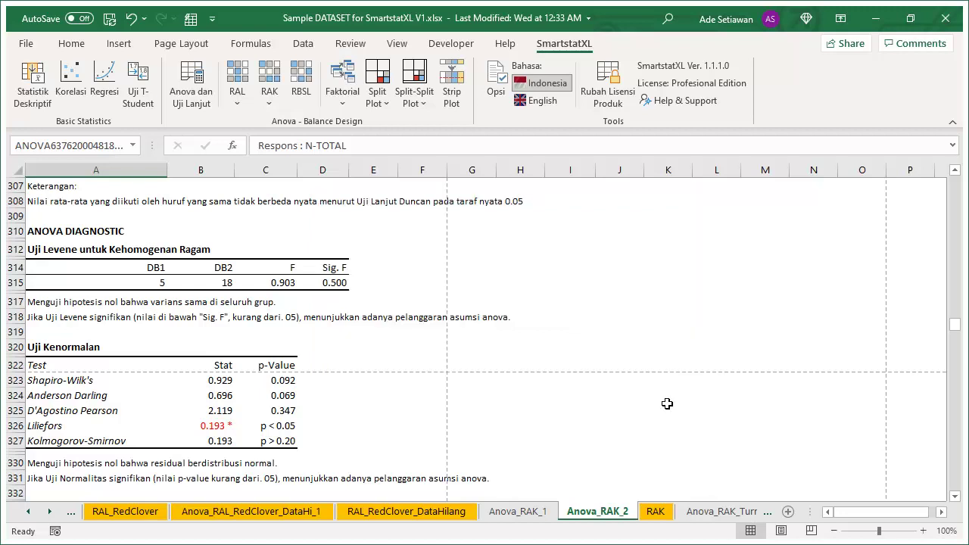
pyautogui.scroll(-6, 667, 404)
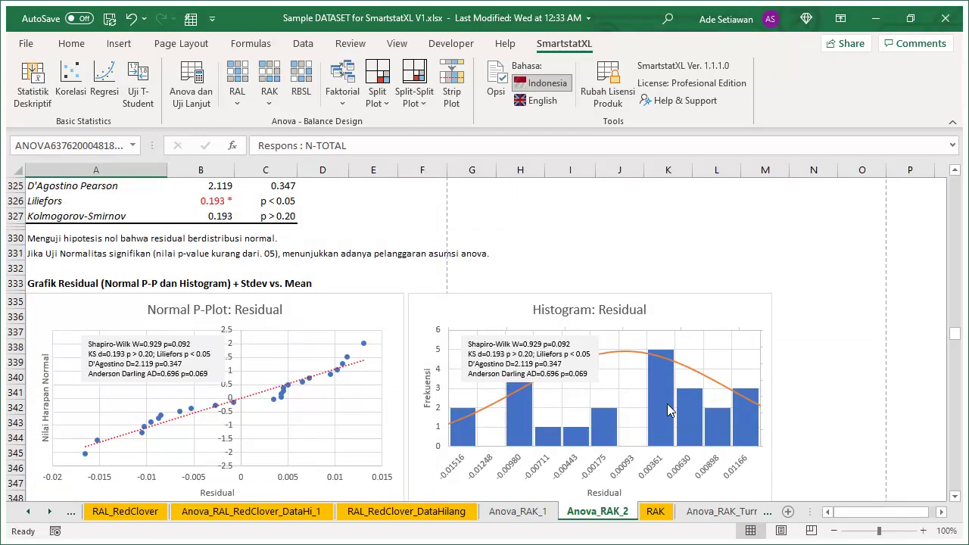
pyautogui.scroll(-7, 667, 404)
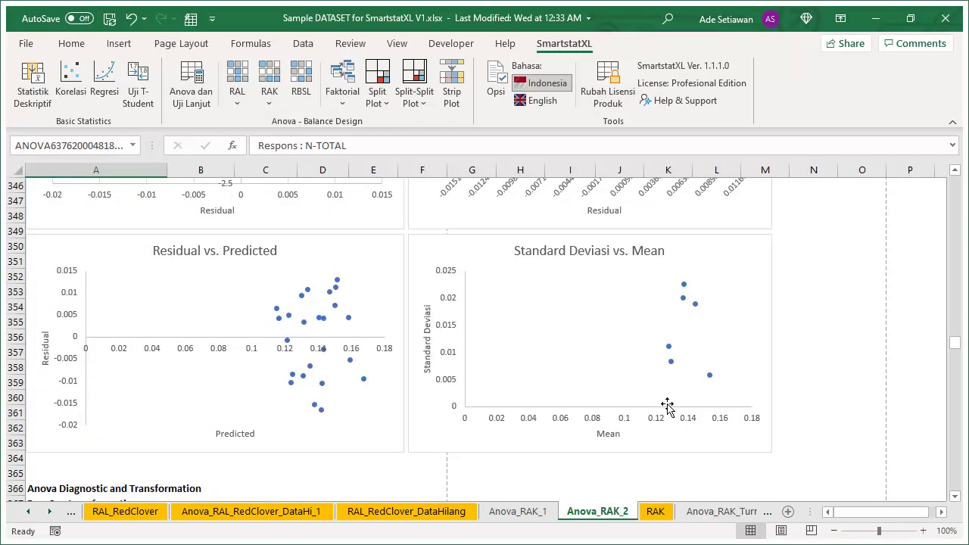
pyautogui.scroll(-9, 790, 417)
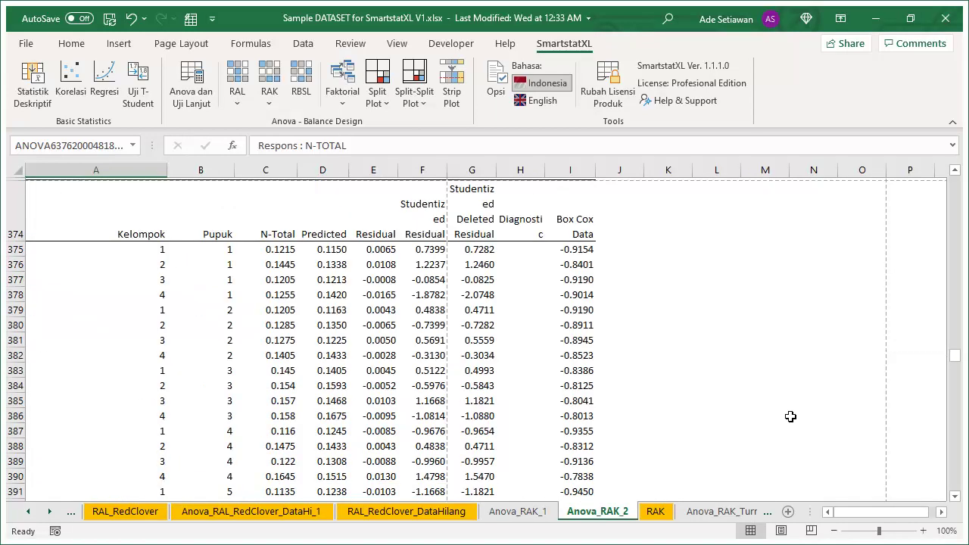
pyautogui.scroll(-4, 790, 417)
pyautogui.scroll(-2, 789, 416)
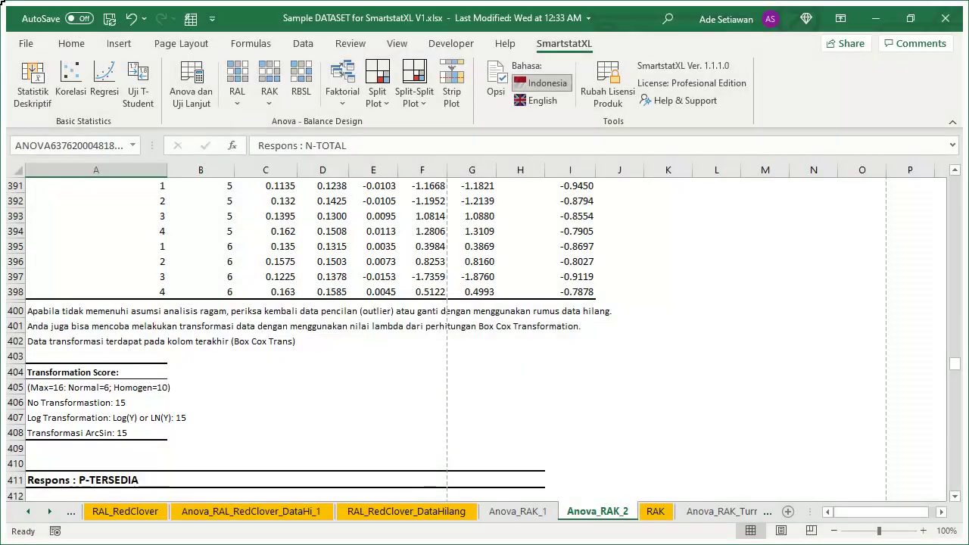
# Step: Start a new RAK analysis on the RAK sheet's dataset, with Pupuk and Kelompok as factors and N-Total as the response
pyautogui.hotkey('ctrl', 'Home')
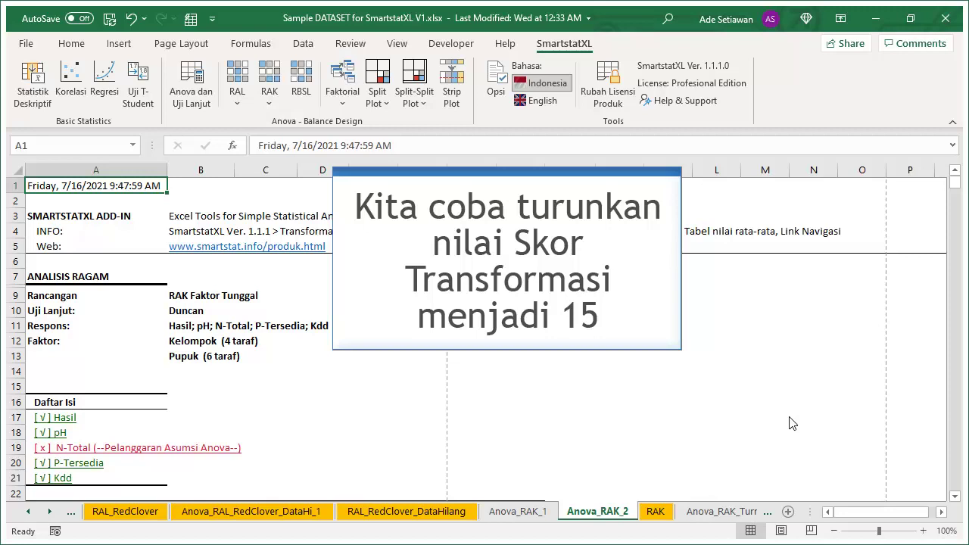
pyautogui.click(656, 513)
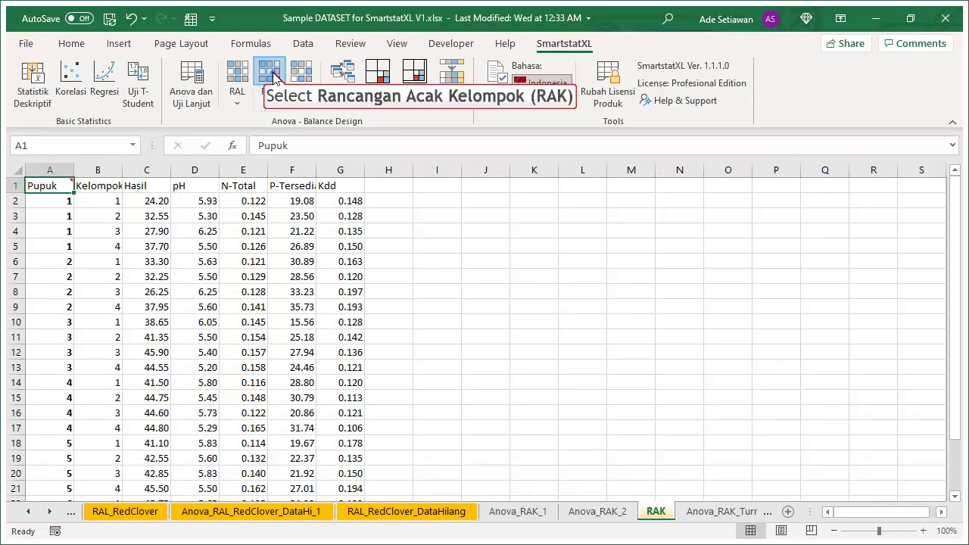
pyautogui.click(270, 72)
pyautogui.click(636, 363)
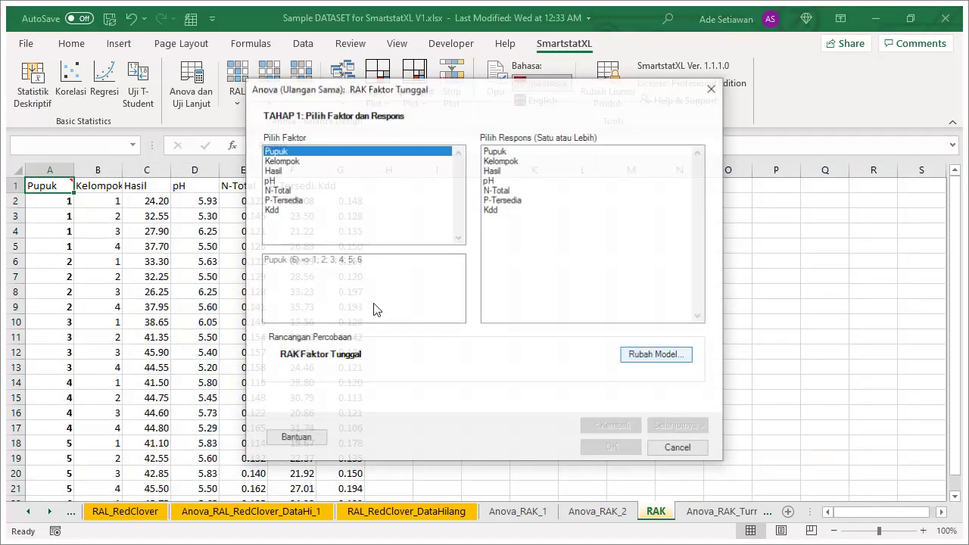
pyautogui.click(300, 161)
pyautogui.click(501, 190)
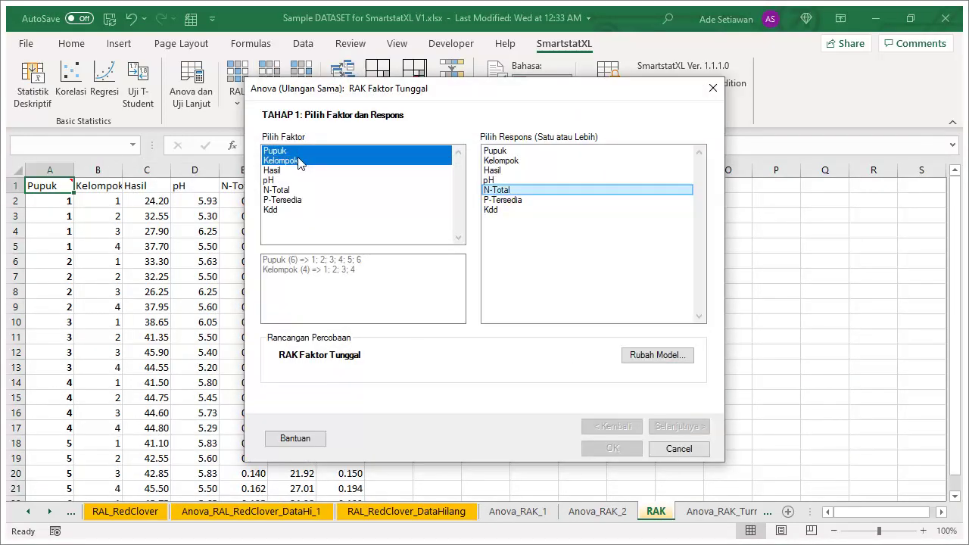
pyautogui.click(497, 190)
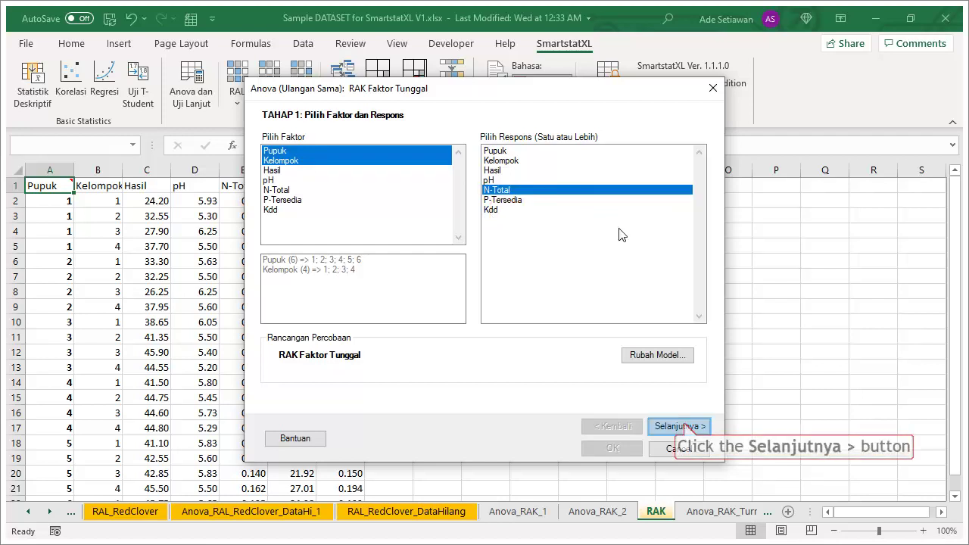
pyautogui.click(685, 426)
# Step: Assign Kelompok as the block factor, lower the minimum transformation score to 15, and run the analysis with the default decimals
pyautogui.click(448, 198)
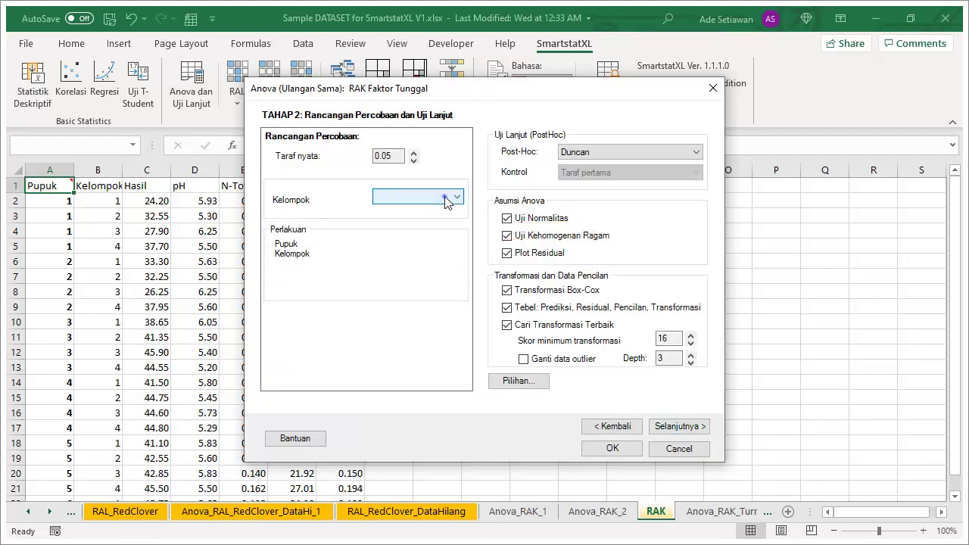
pyautogui.click(394, 221)
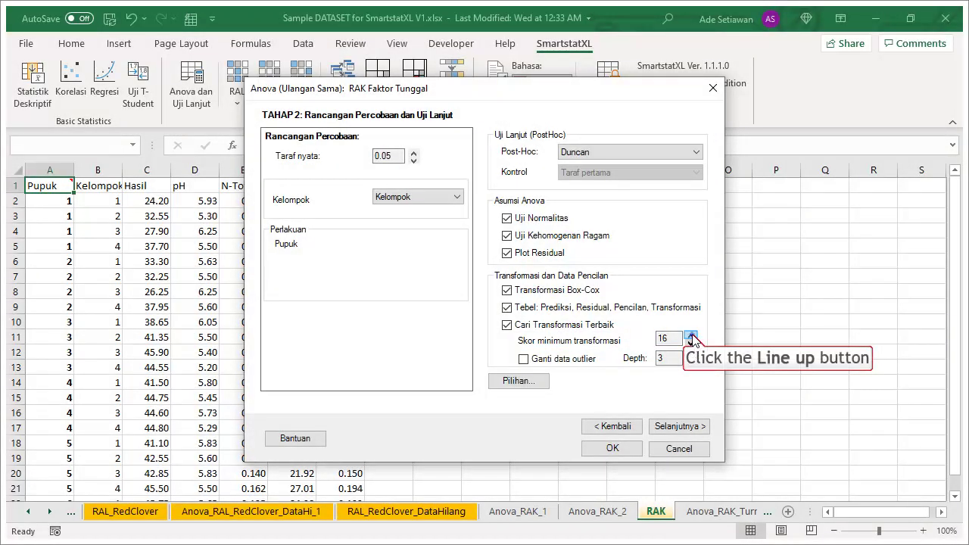
pyautogui.click(691, 344)
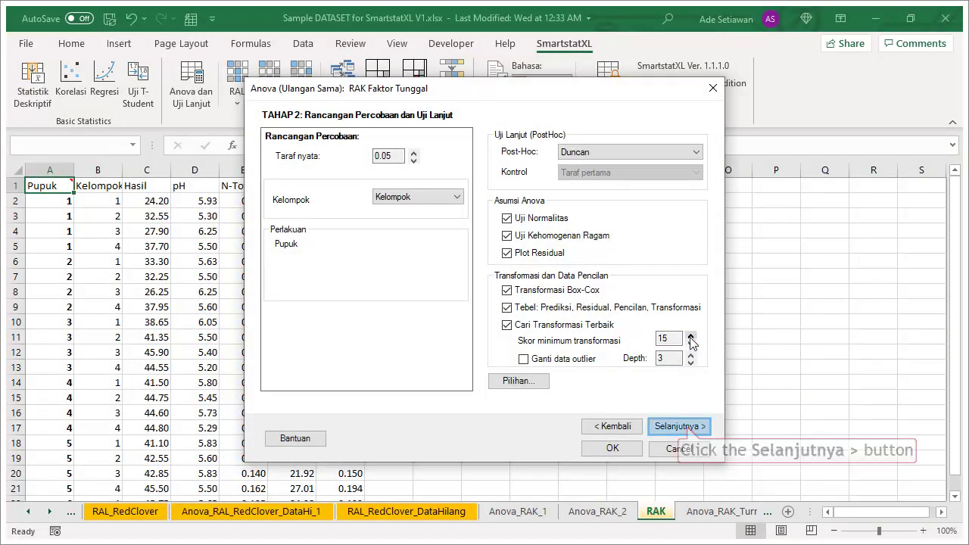
pyautogui.click(686, 428)
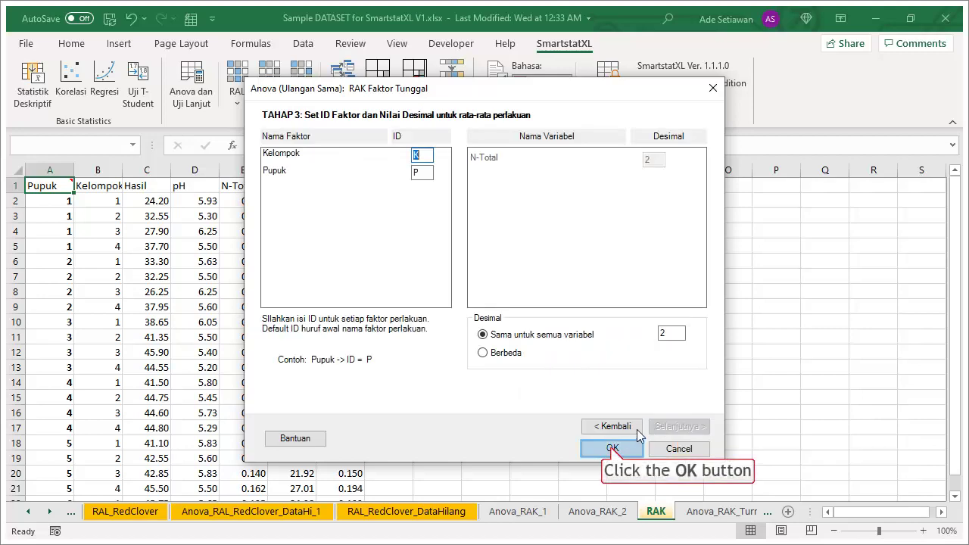
pyautogui.click(613, 448)
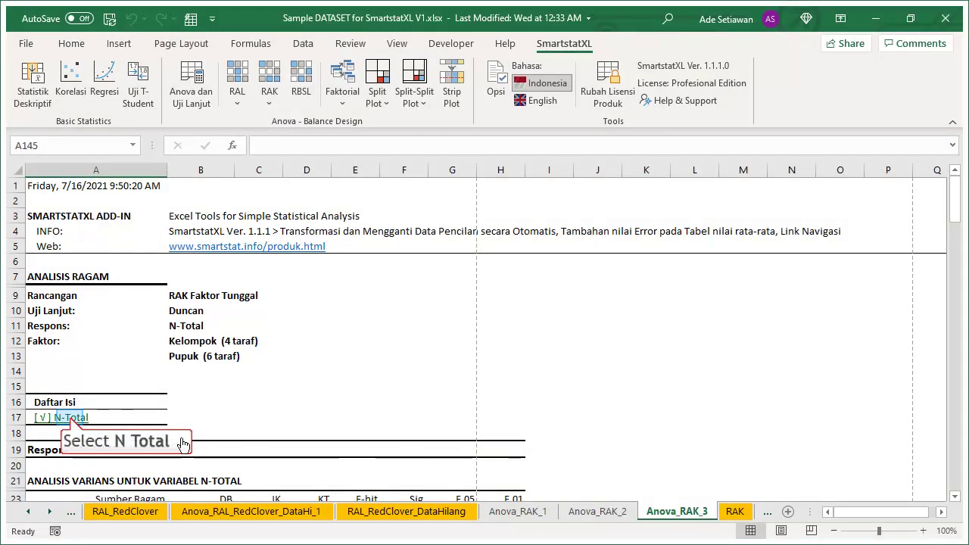
# Step: Examine the new N-Total report's variance table, Duncan mean table, and Levene and normality tests
pyautogui.scroll(-4, 466, 414)
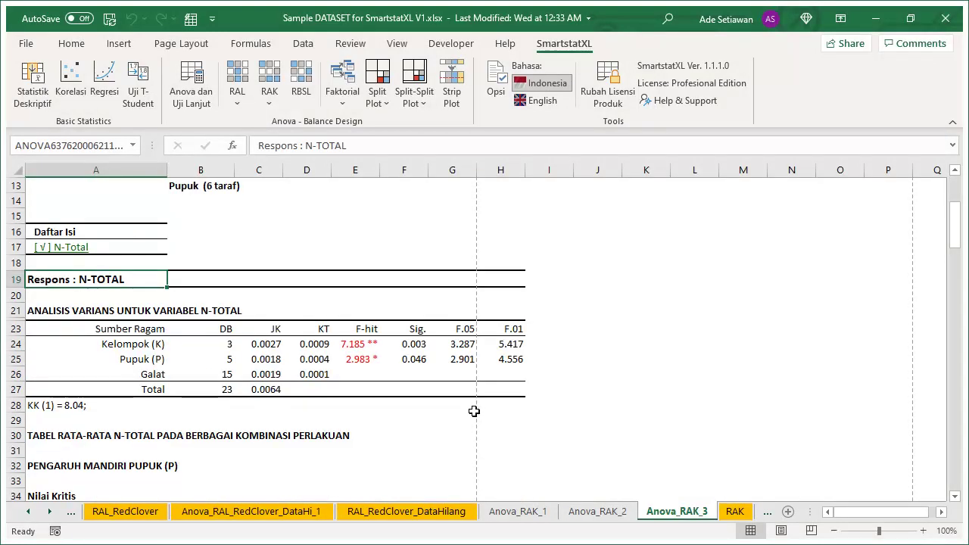
pyautogui.scroll(-4, 474, 412)
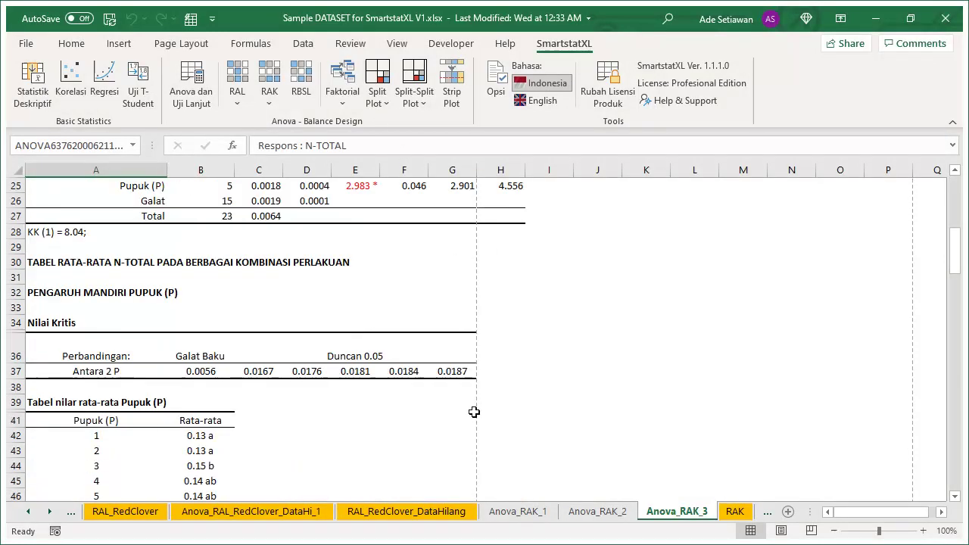
pyautogui.scroll(-4, 474, 412)
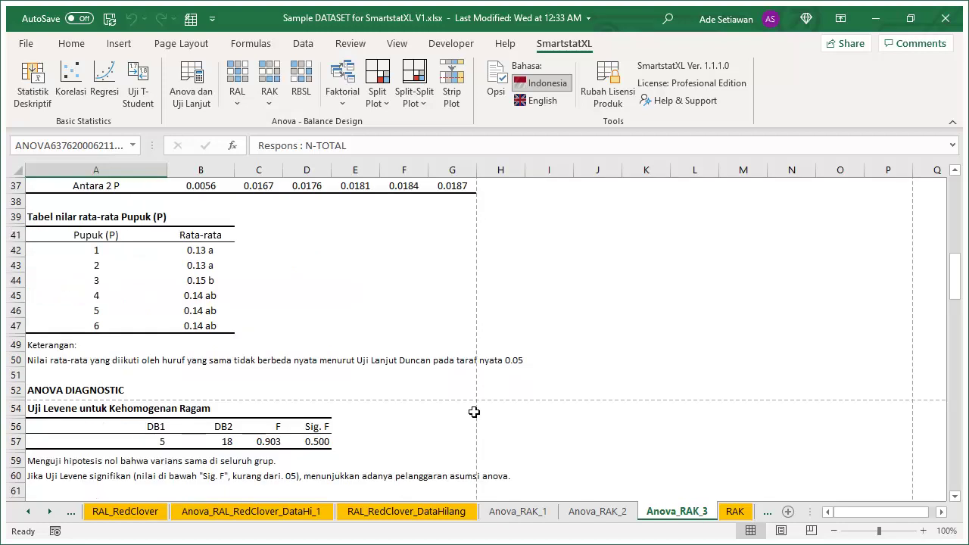
pyautogui.scroll(-5, 474, 412)
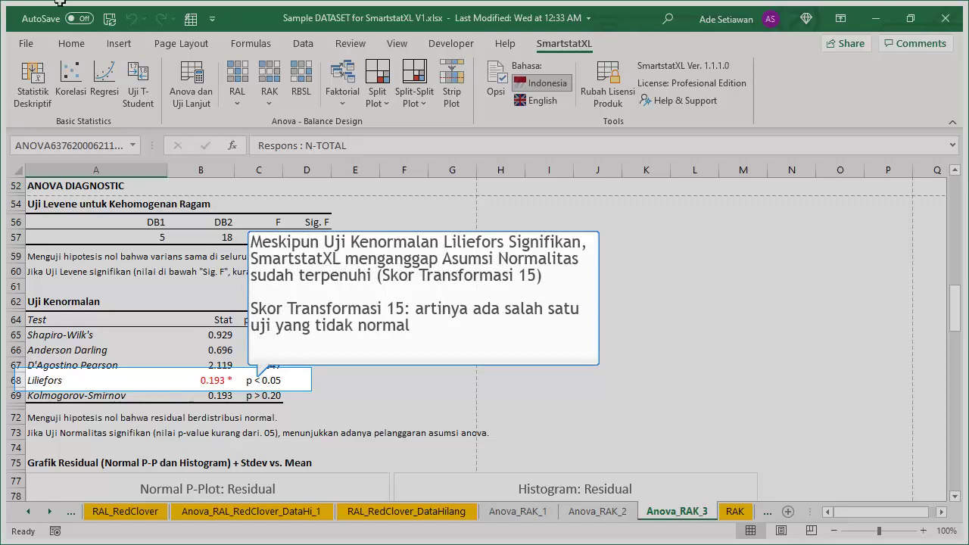
# Step: Set up another RAK analysis from the RAK sheet, again using factors Pupuk and Kelompok and response N-Total
pyautogui.hotkey('ctrl', 'Home')
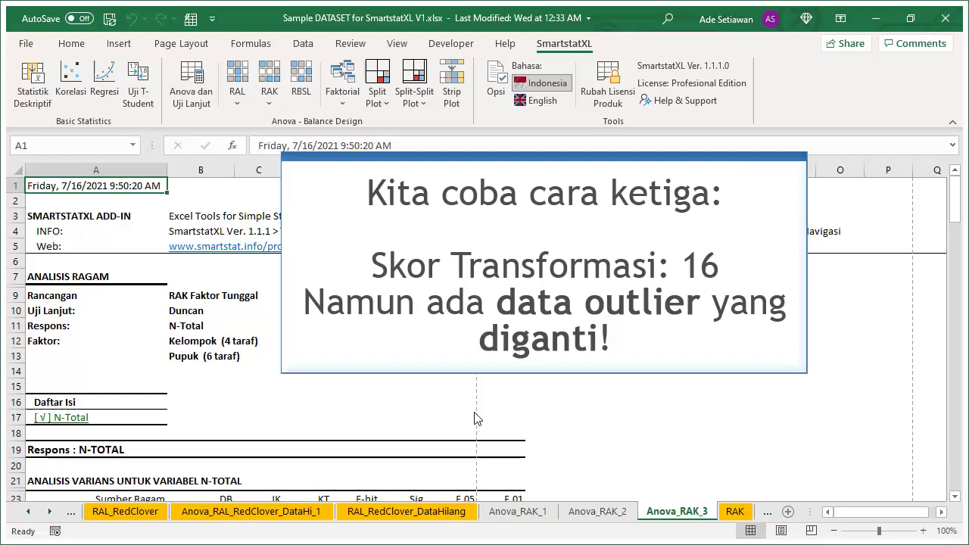
pyautogui.click(735, 514)
pyautogui.click(269, 76)
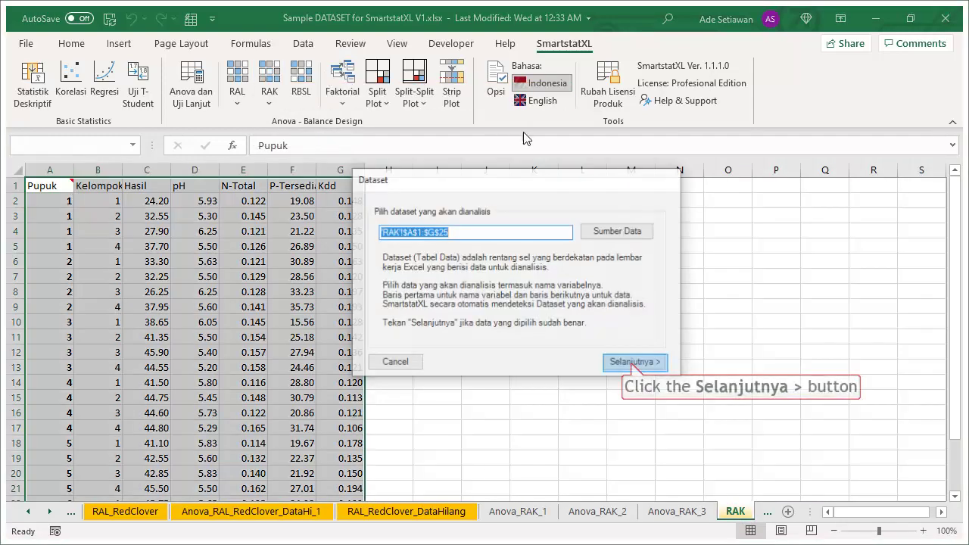
pyautogui.click(632, 364)
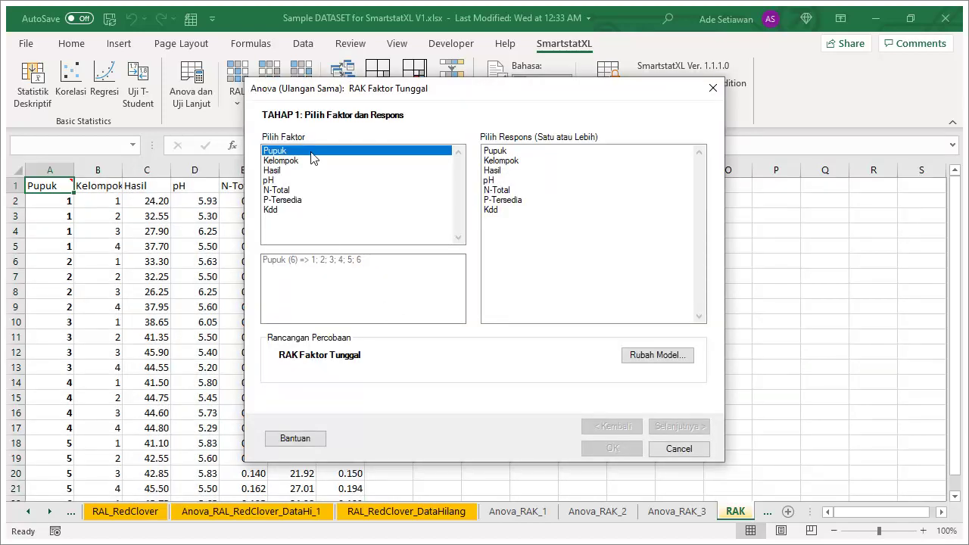
pyautogui.moveTo(310, 153); pyautogui.dragTo(309, 161)
pyautogui.click(530, 190)
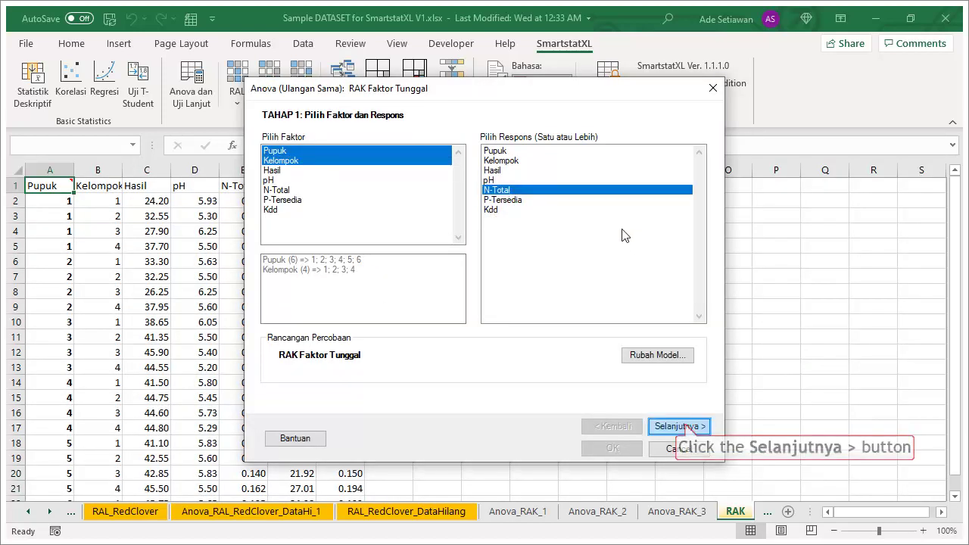
pyautogui.click(679, 427)
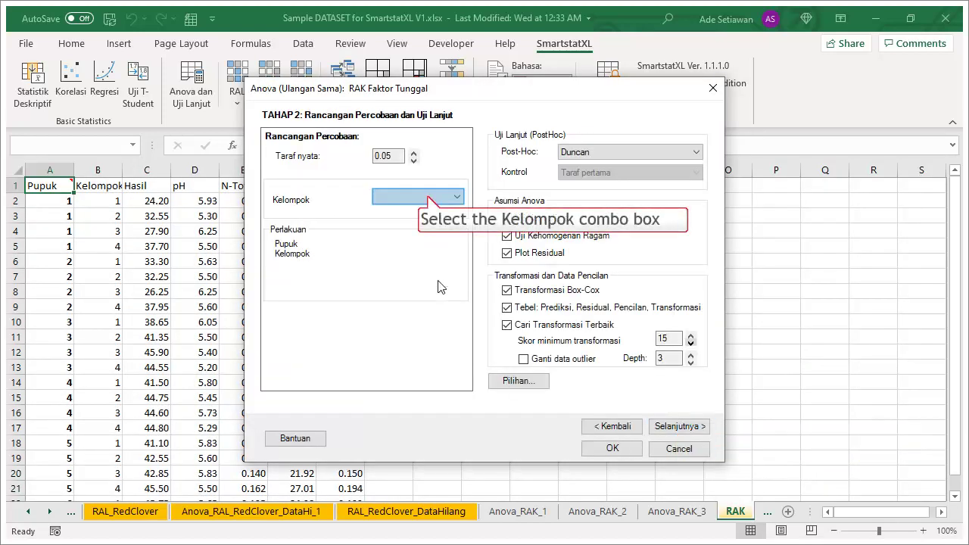
# Step: Set Kelompok as the block, raise the minimum transformation score to 16, enable outlier replacement (Ganti data outlier), and run the analysis
pyautogui.click(421, 198)
pyautogui.click(415, 220)
pyautogui.click(690, 343)
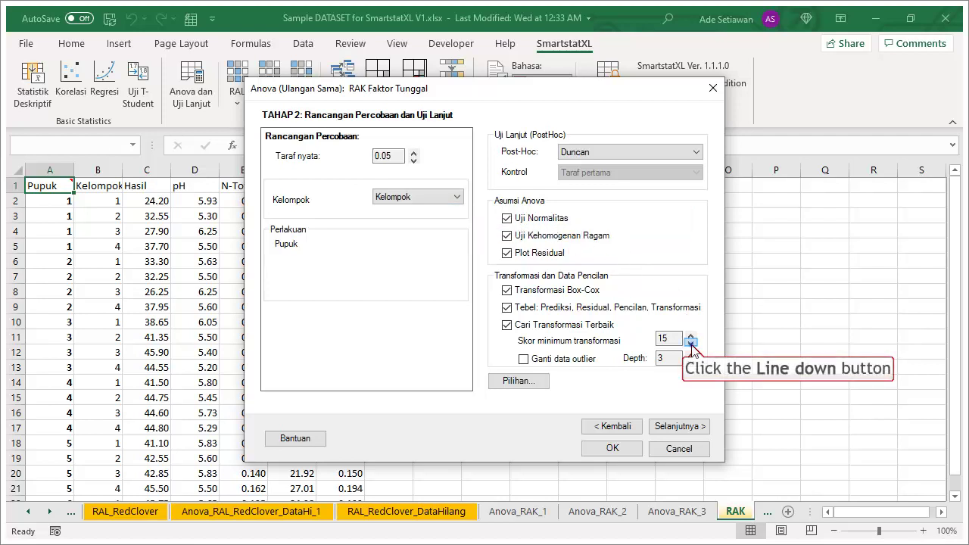
pyautogui.click(558, 361)
pyautogui.click(679, 429)
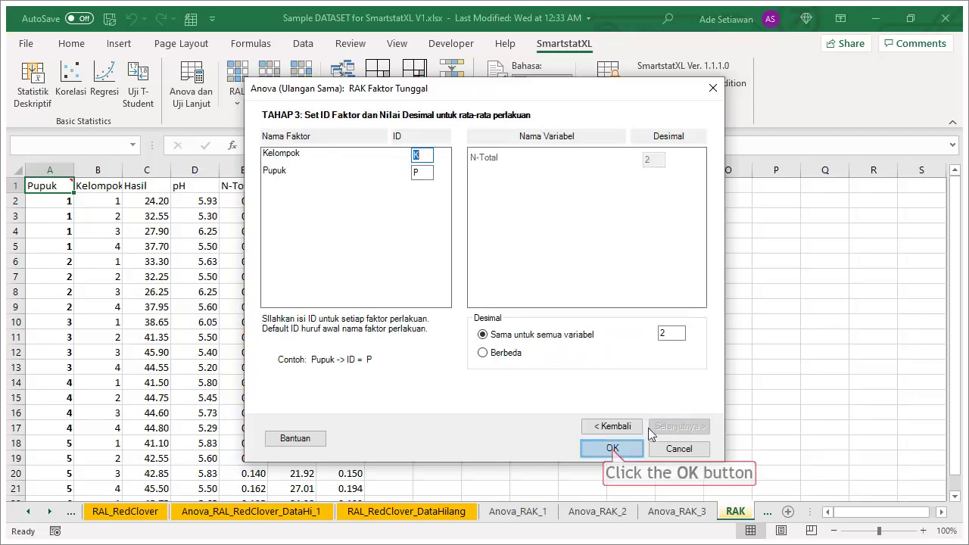
pyautogui.click(614, 449)
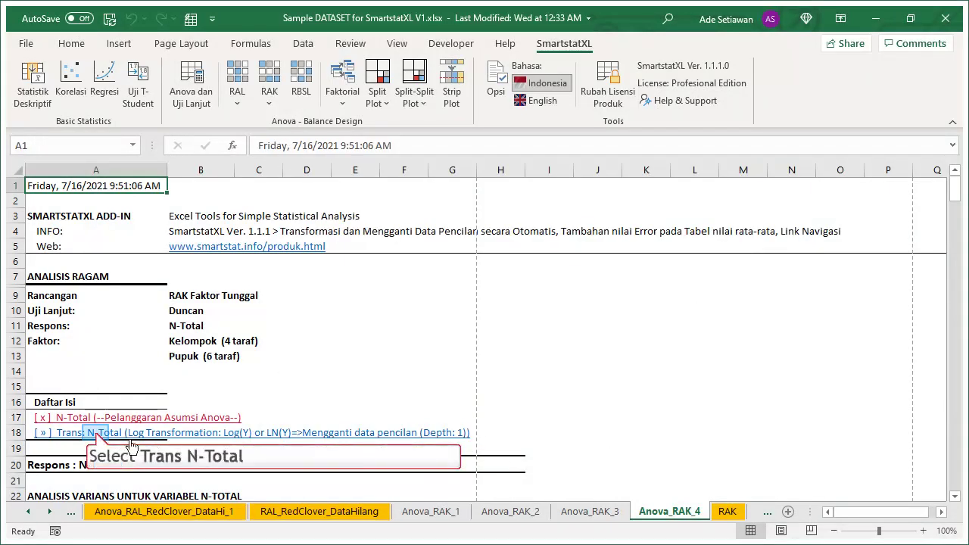
# Step: Go to the transformed N-Total section from the report's contents and examine its variance table, means, assumption tests, residual charts and replaced outliers
pyautogui.click(95, 432)
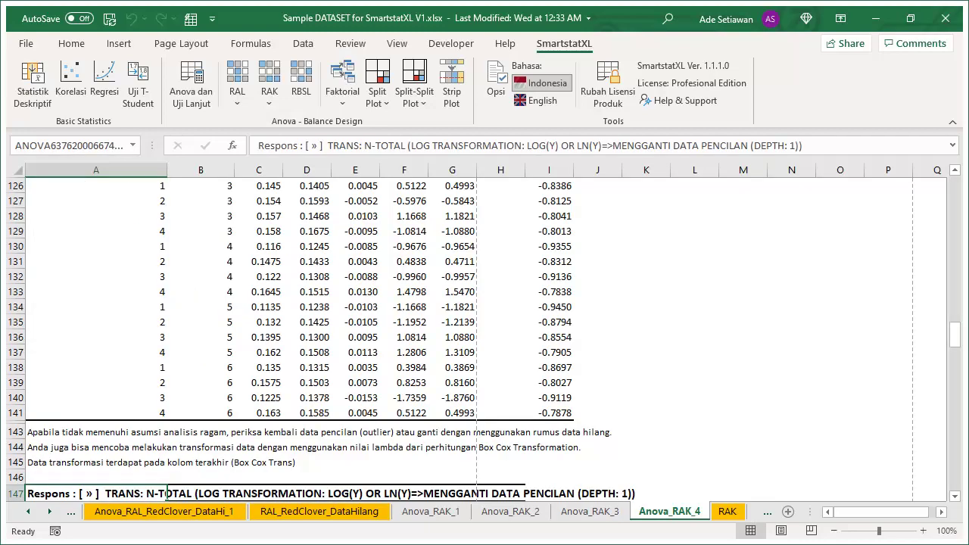
pyautogui.scroll(-3, 583, 424)
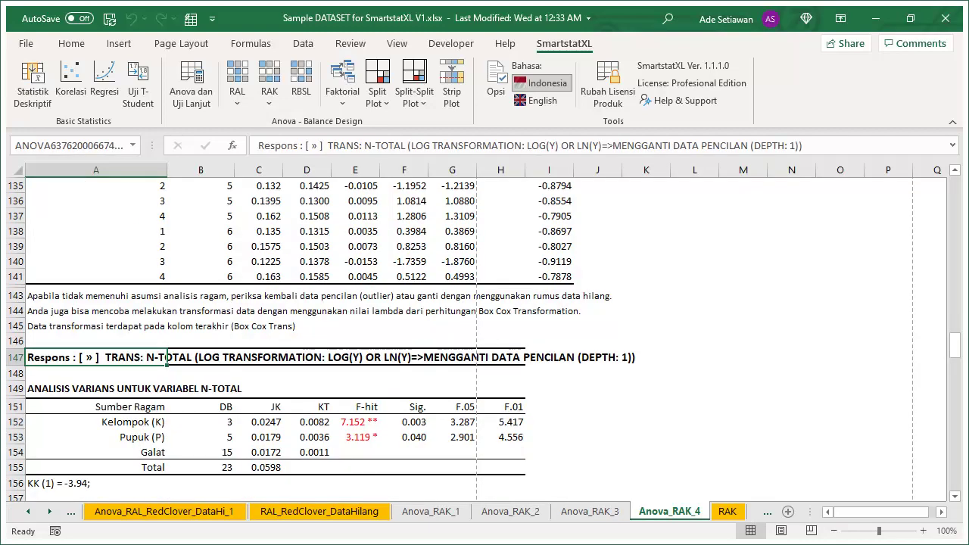
pyautogui.scroll(-8, 583, 425)
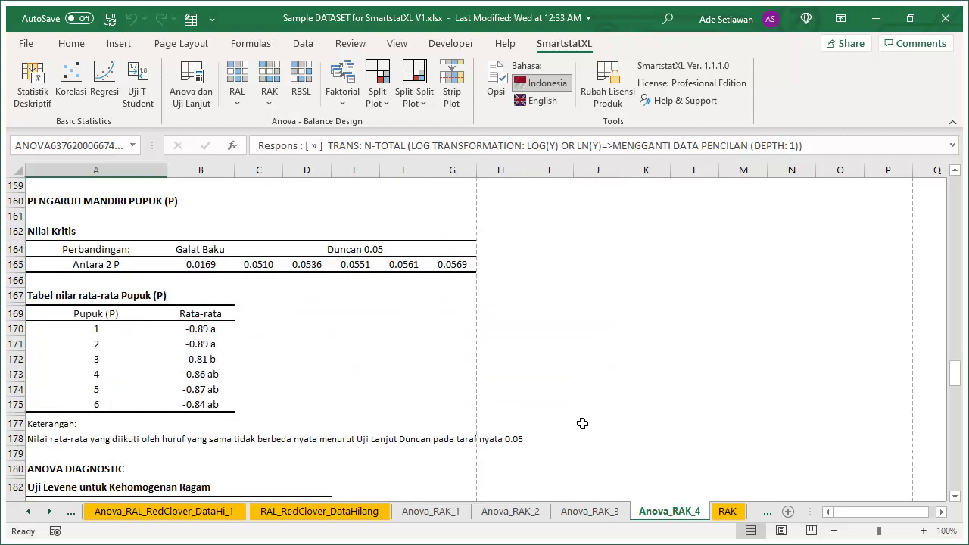
pyautogui.scroll(-4, 583, 423)
pyautogui.scroll(-2, 582, 423)
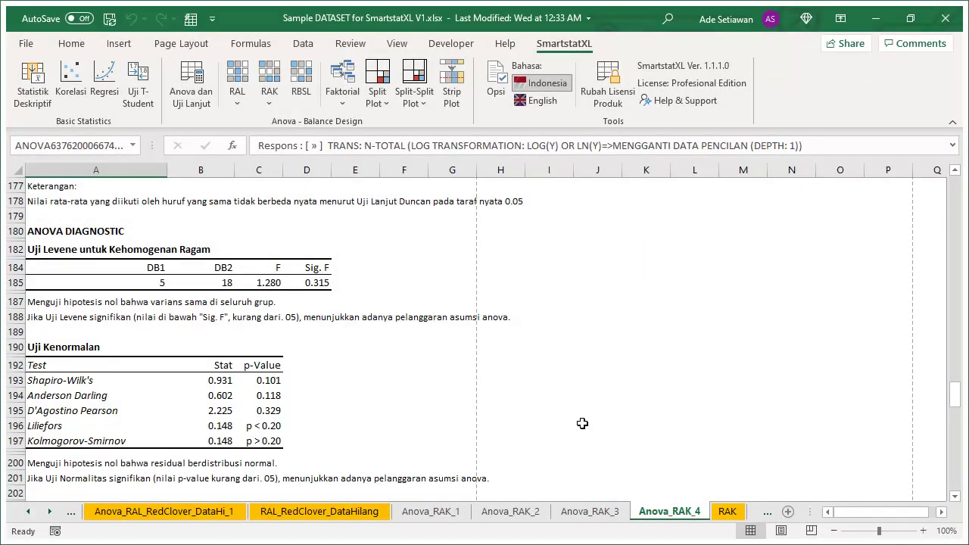
pyautogui.scroll(-8, 583, 423)
pyautogui.scroll(-5, 583, 426)
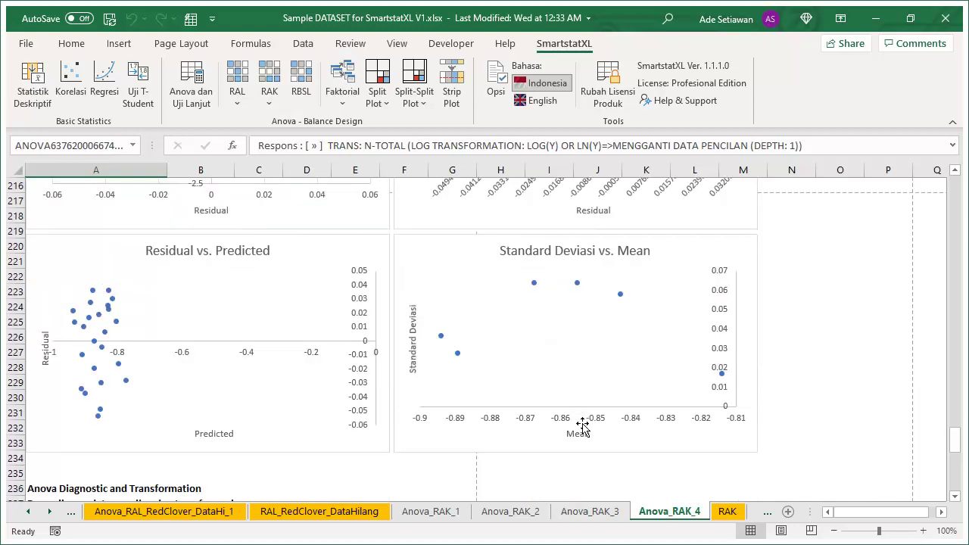
pyautogui.scroll(-8, 582, 426)
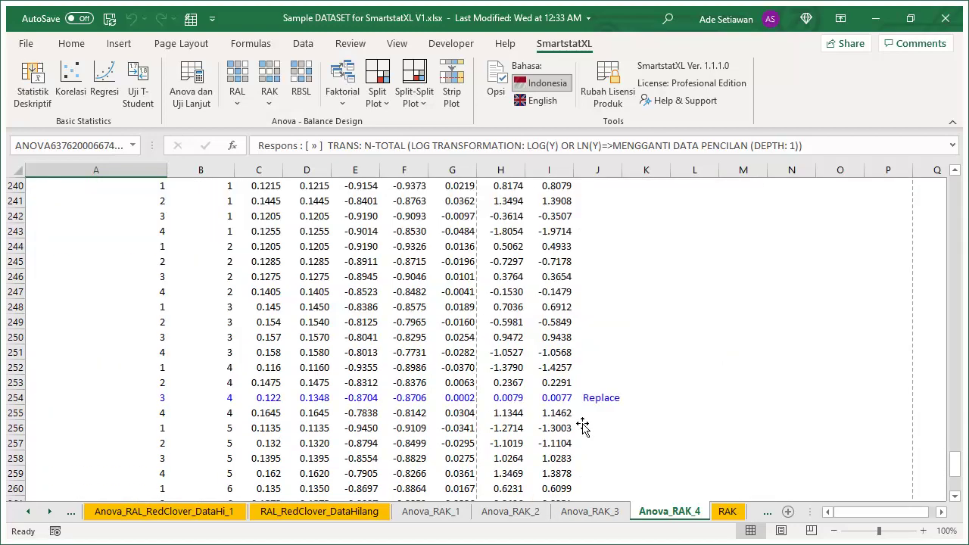